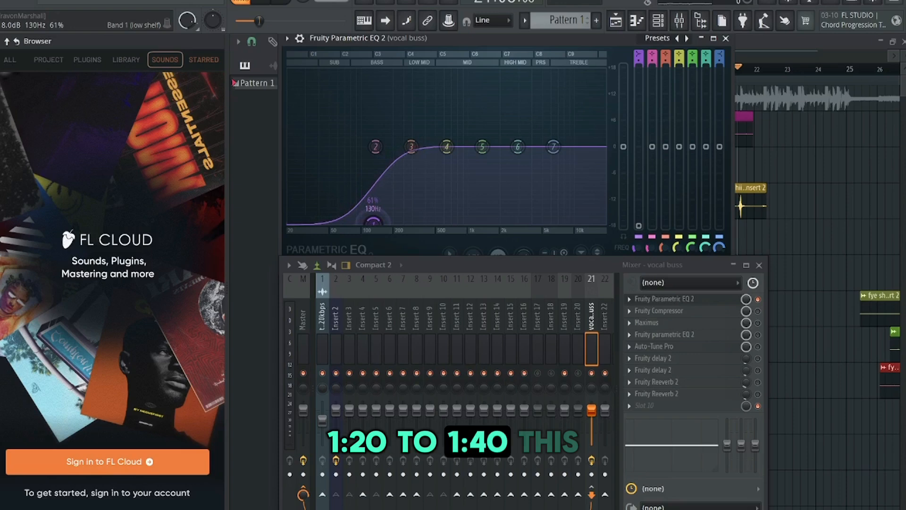
- Cut the lows with band 1 at about 130 Hz and add a gentle band 7 high-shelf boost at about 12,800 Hz
drag(373, 224, 373, 224)
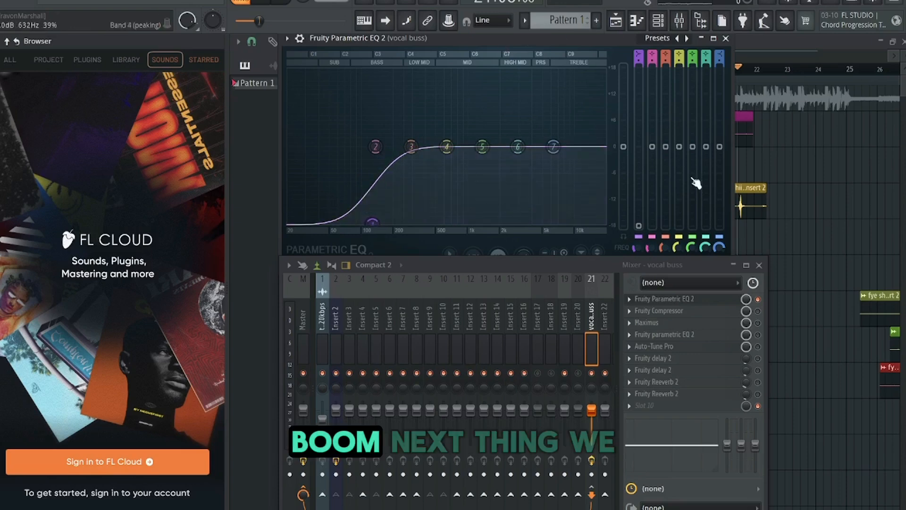
drag(555, 147, 587, 140)
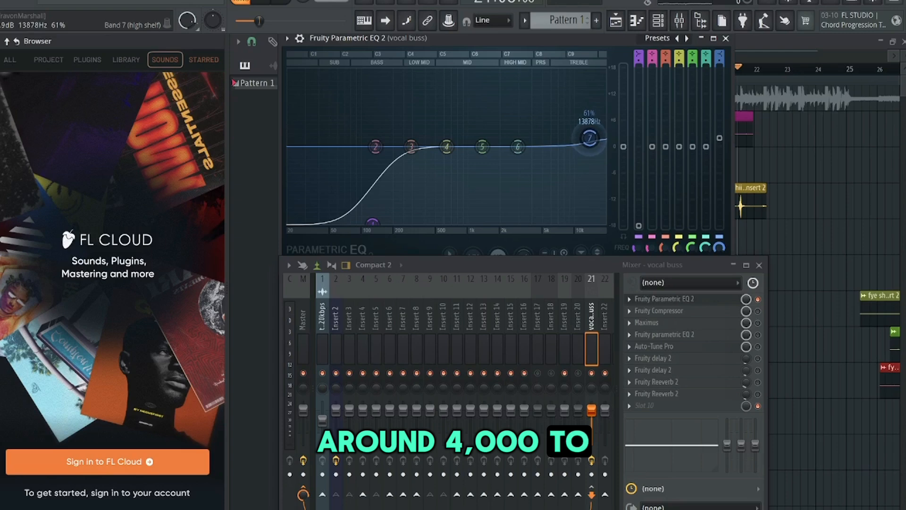
drag(590, 139, 591, 135)
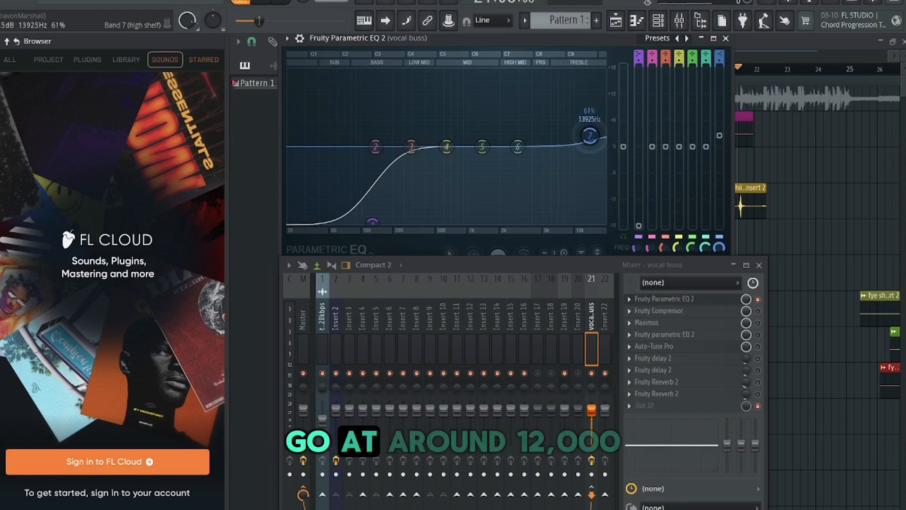
drag(590, 136, 586, 135)
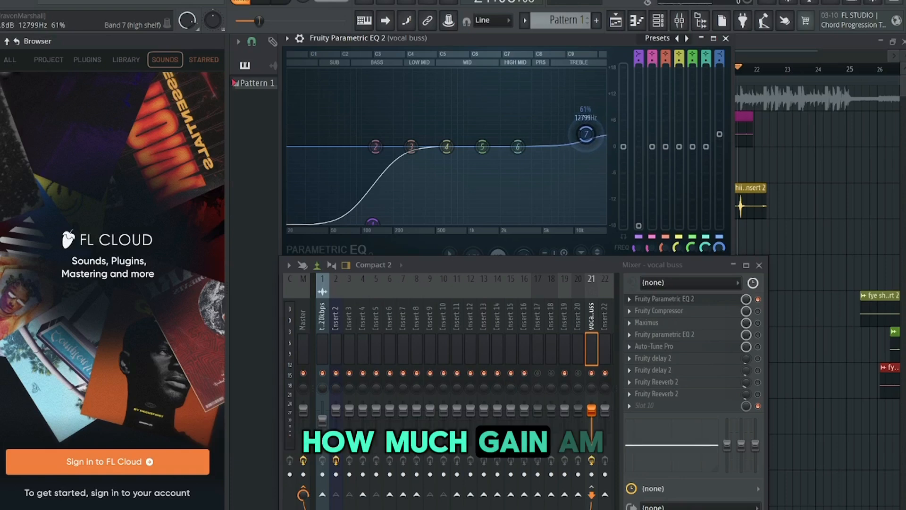
drag(586, 134, 586, 137)
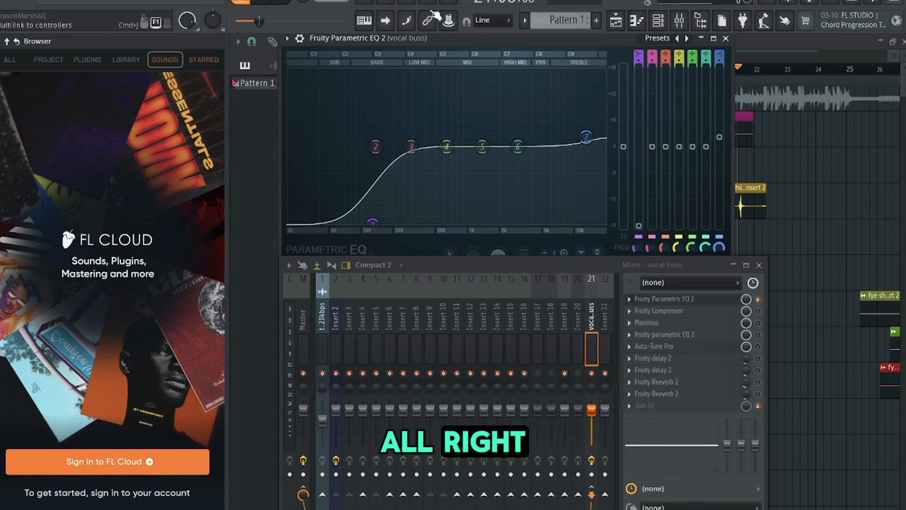
click(726, 39)
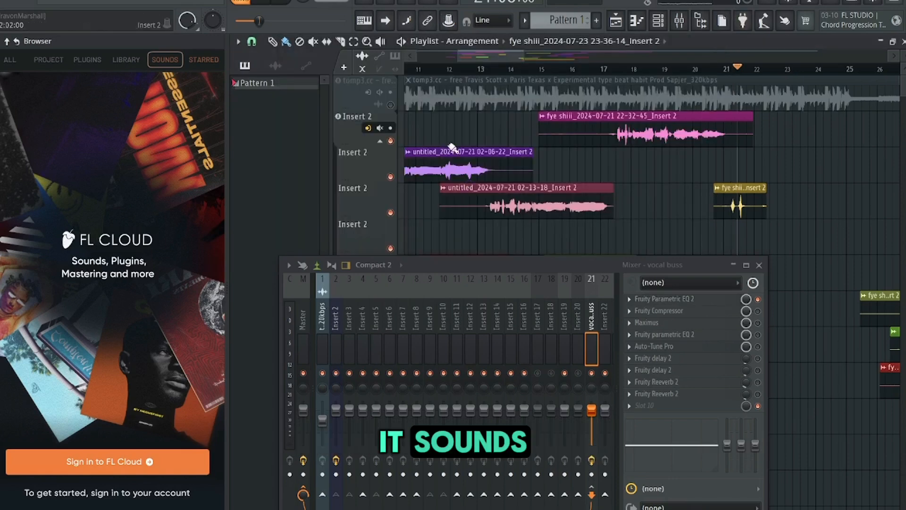
- Play the vocals and compare the vocal bus with its first Fruity Parametric EQ 2 bypassed and enabled
drag(477, 68, 451, 57)
click(518, 77)
key(space)
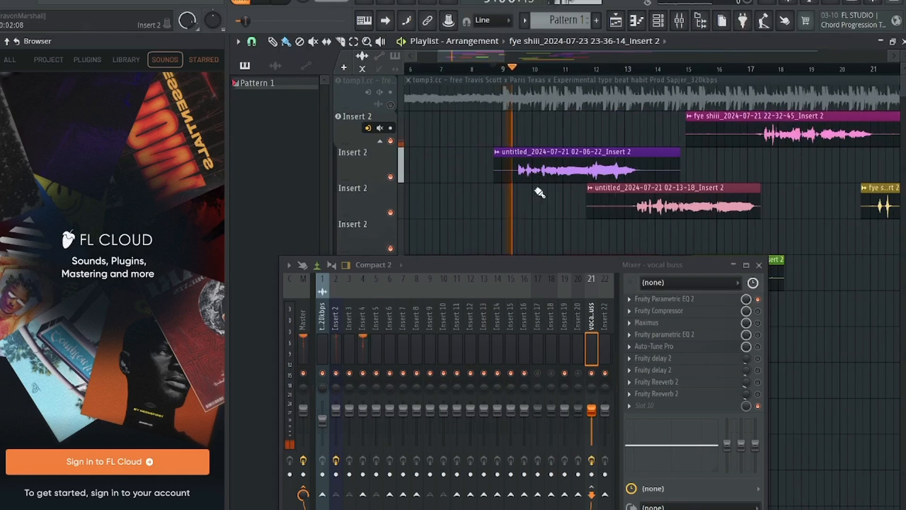
click(758, 299)
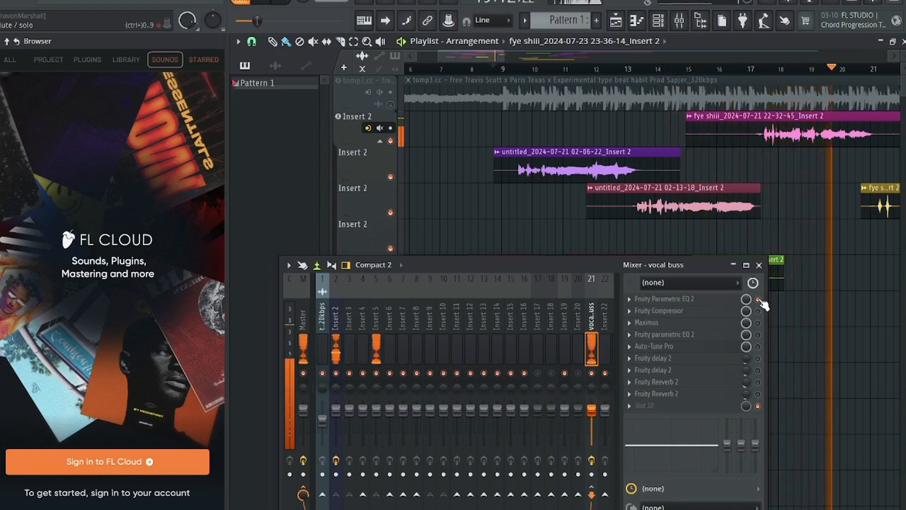
click(757, 300)
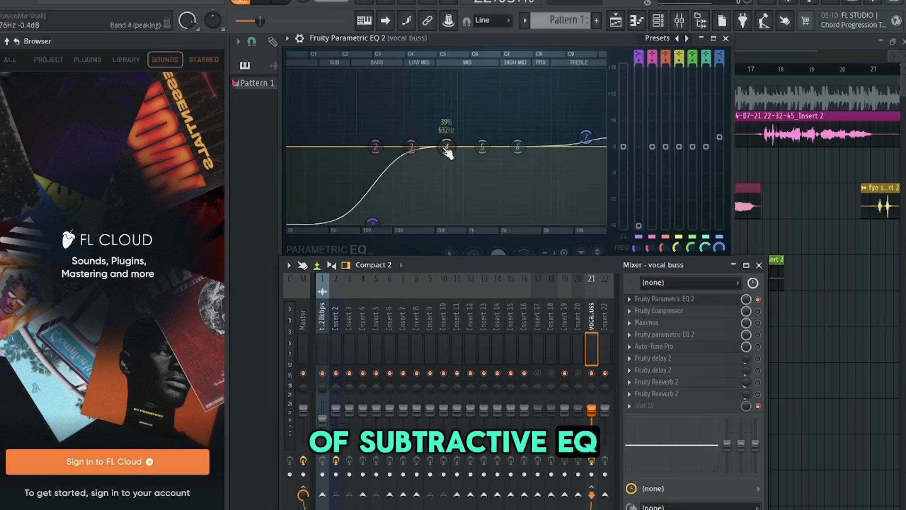
- Narrow band 4 of the vocal bus EQ to 9% and boost it to the maximum in the low mids
drag(447, 148, 439, 119)
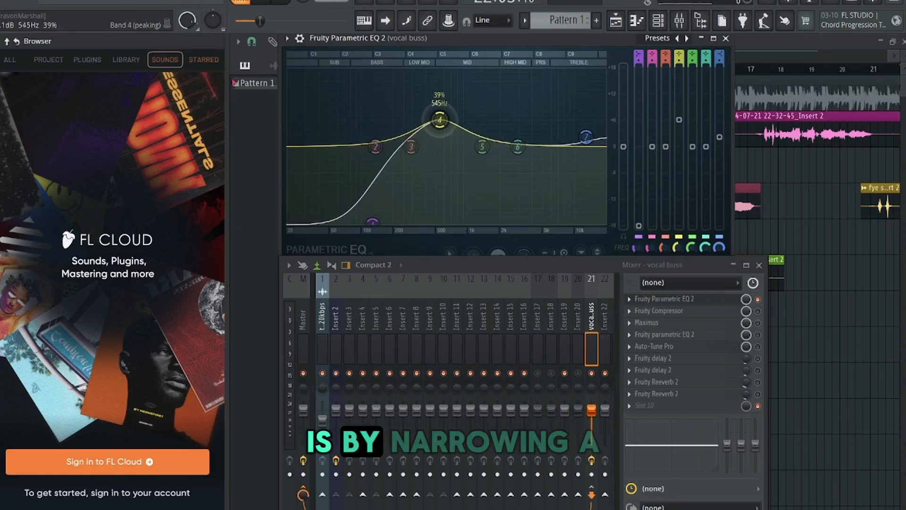
scroll(440, 122, down, 10)
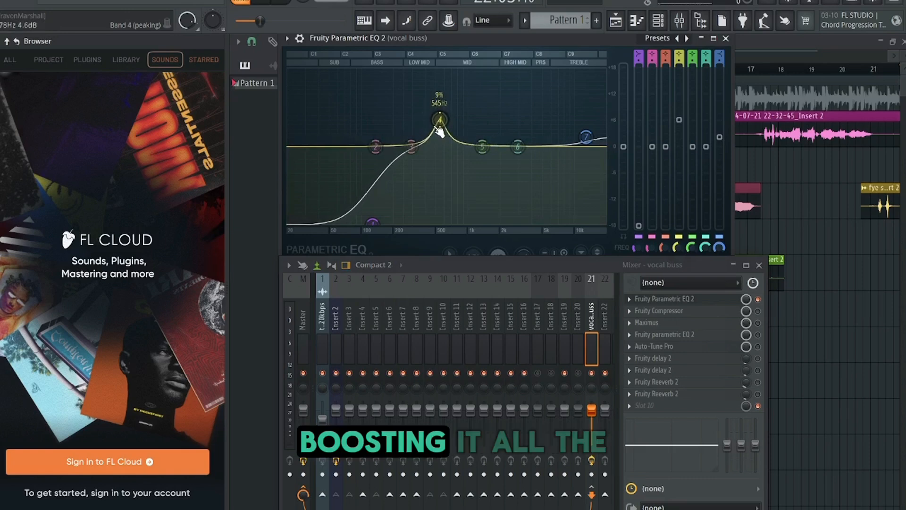
drag(440, 116, 423, 70)
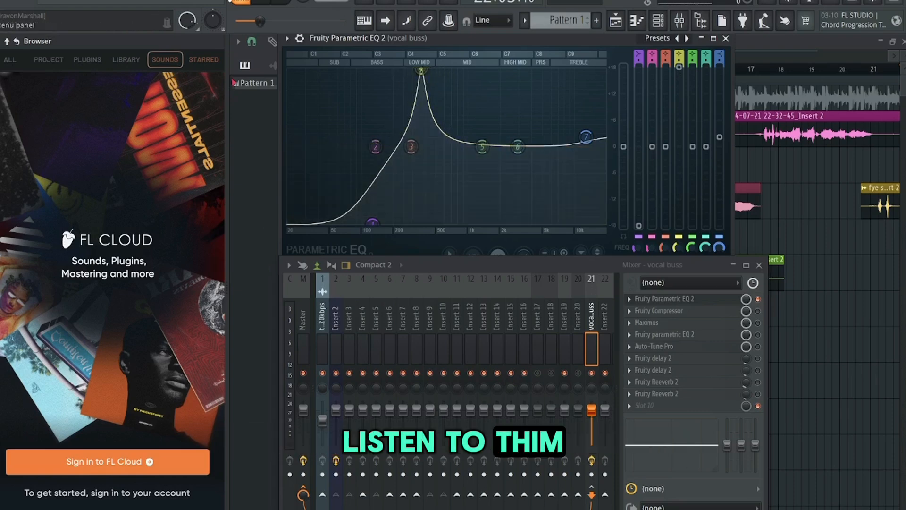
- Play the vocals with the EQ open and sweep the narrow band 4 boost to 425 Hz to find the harsh resonance
click(667, 302)
click(667, 302)
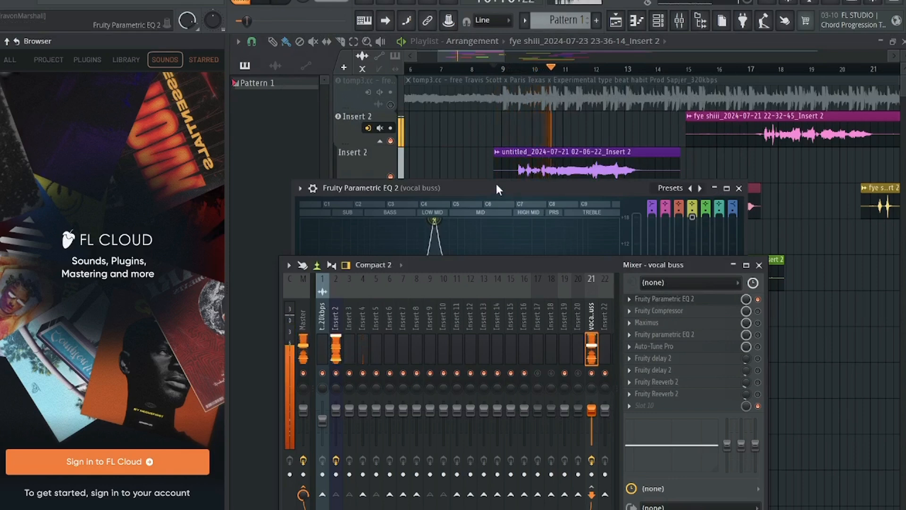
drag(497, 188, 487, 57)
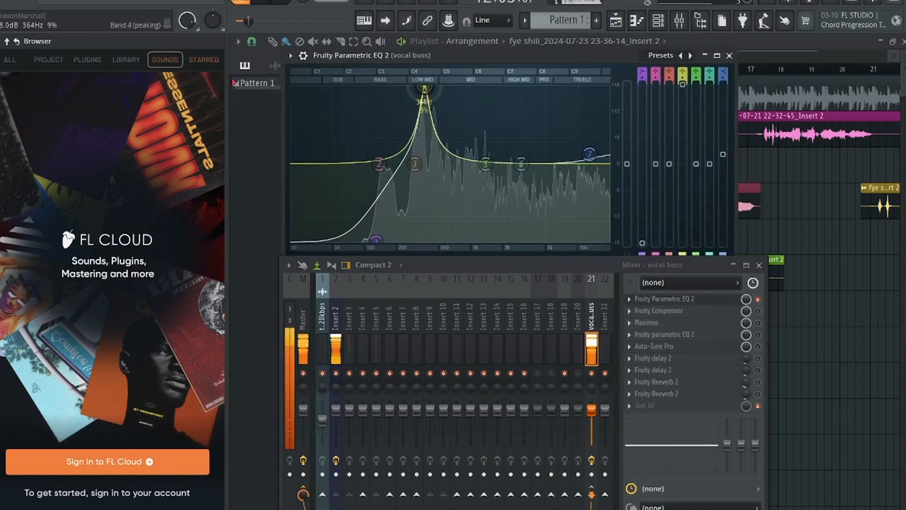
drag(424, 99, 432, 99)
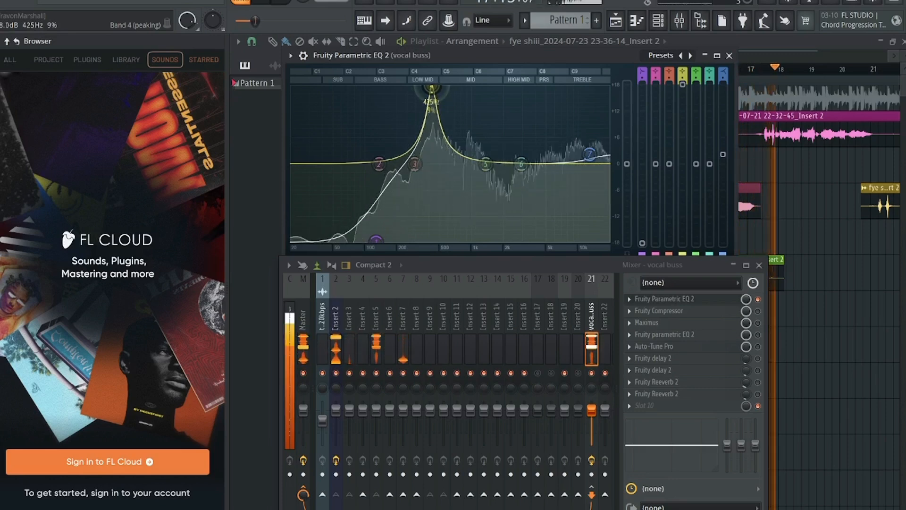
key(space)
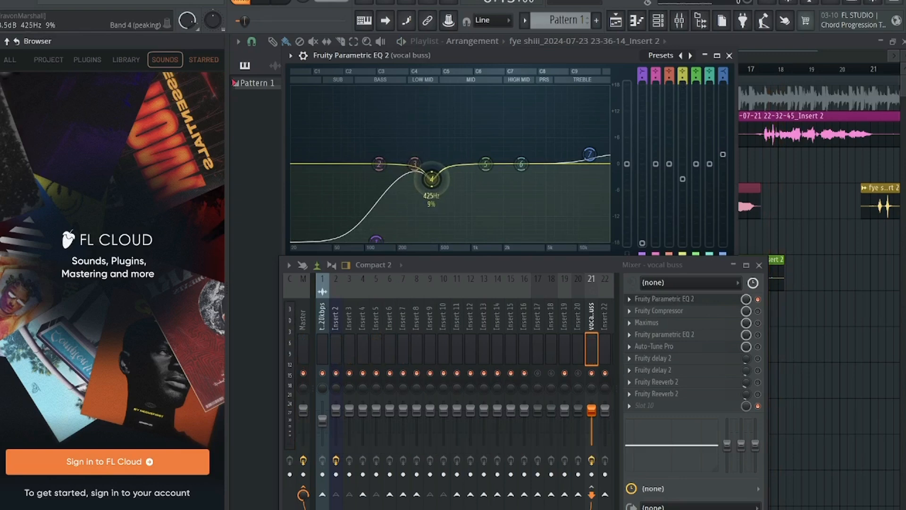
- Fine-tune band 4 into a narrow cut of about 3 dB at 423 Hz
drag(432, 179, 431, 177)
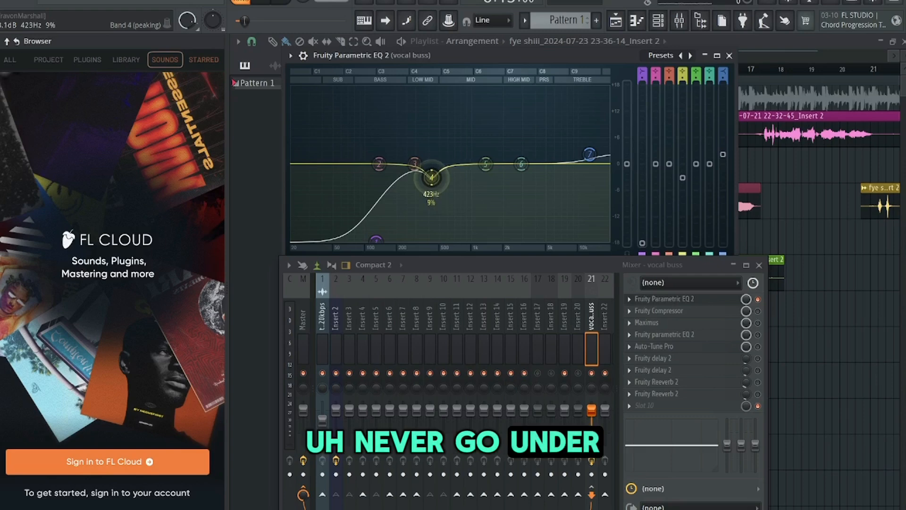
drag(432, 177, 432, 177)
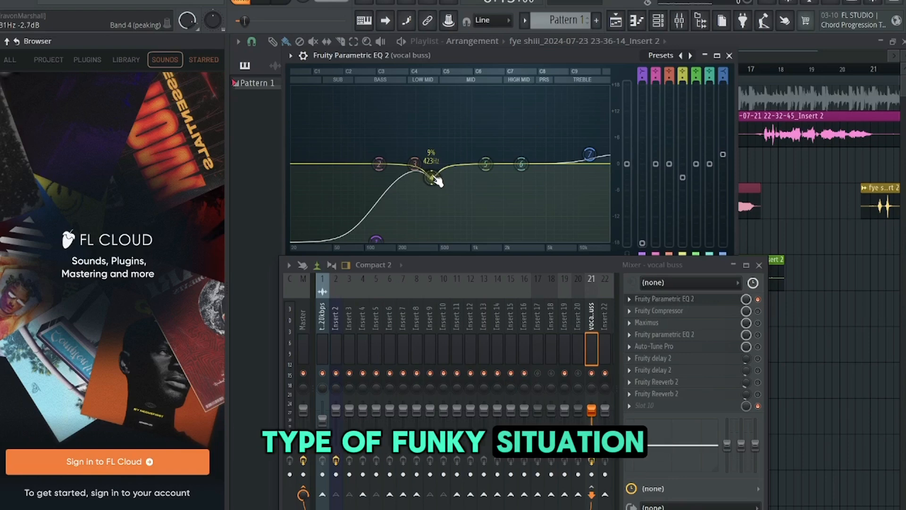
drag(436, 181, 431, 178)
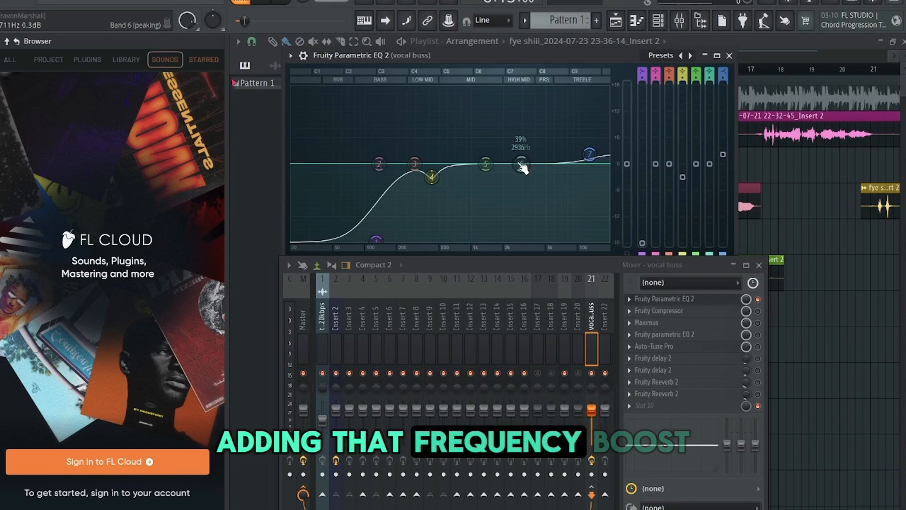
- Boost band 6 to the maximum in the high mids near 3,300 Hz and narrow its bandwidth to 9%
drag(520, 164, 521, 164)
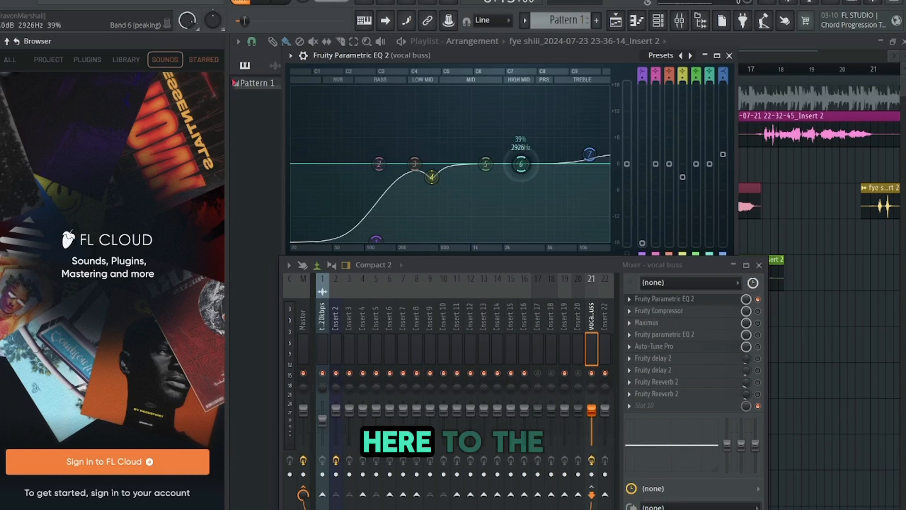
drag(520, 159, 528, 150)
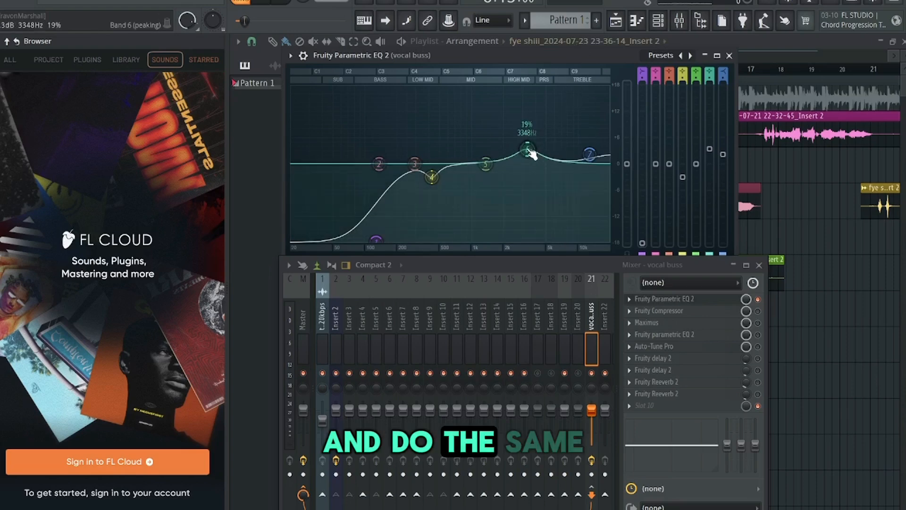
scroll(531, 155, down, 1)
mouse_move(527, 150)
mouse_down()
mouse_move(519, 95)
mouse_move(527, 88)
mouse_up()
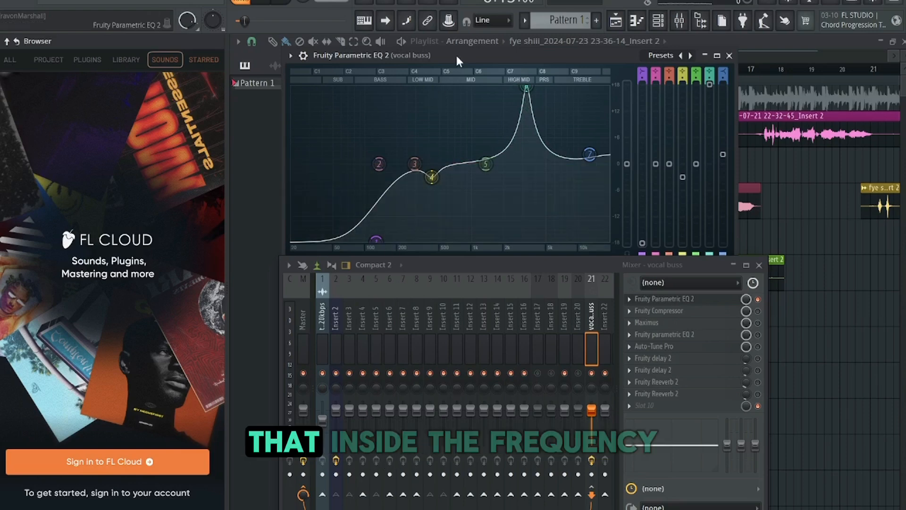
- Play the vocals from around bar 9 and sweep the narrow band 6 boost to about 4,017 Hz
drag(455, 53, 494, 140)
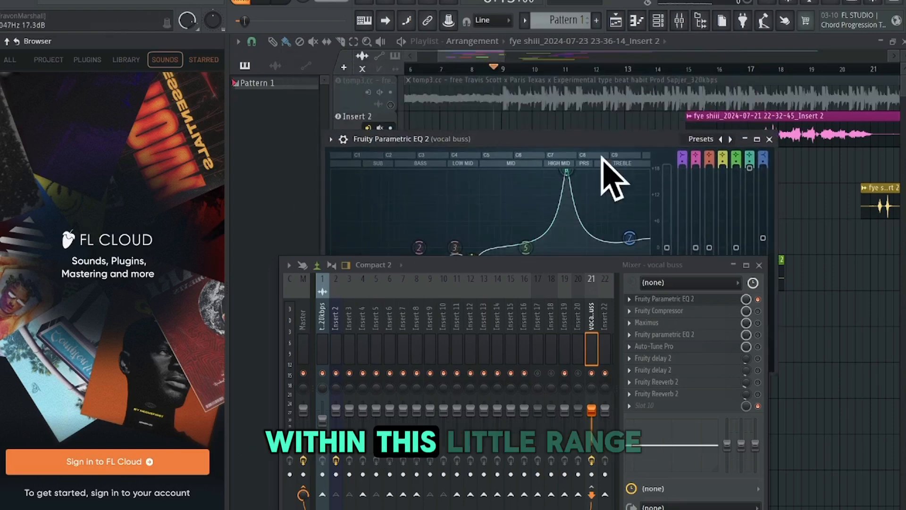
drag(475, 58, 487, 57)
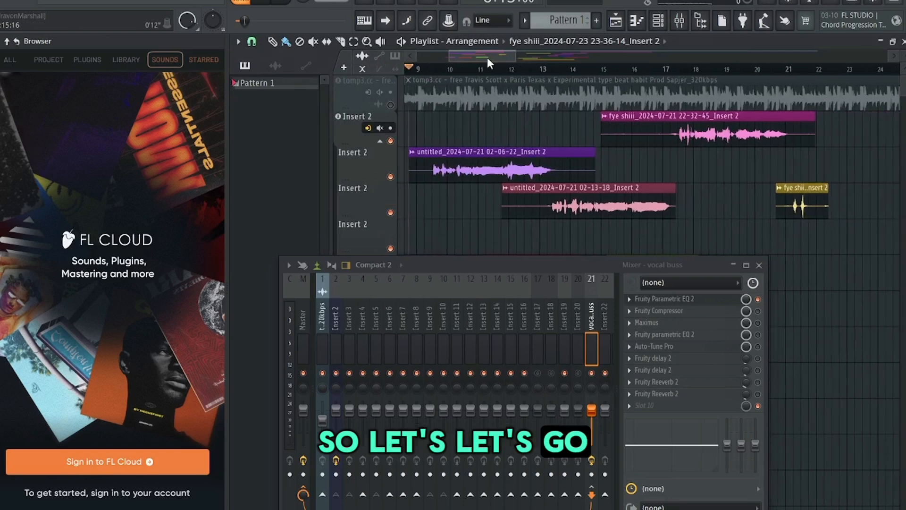
click(260, 4)
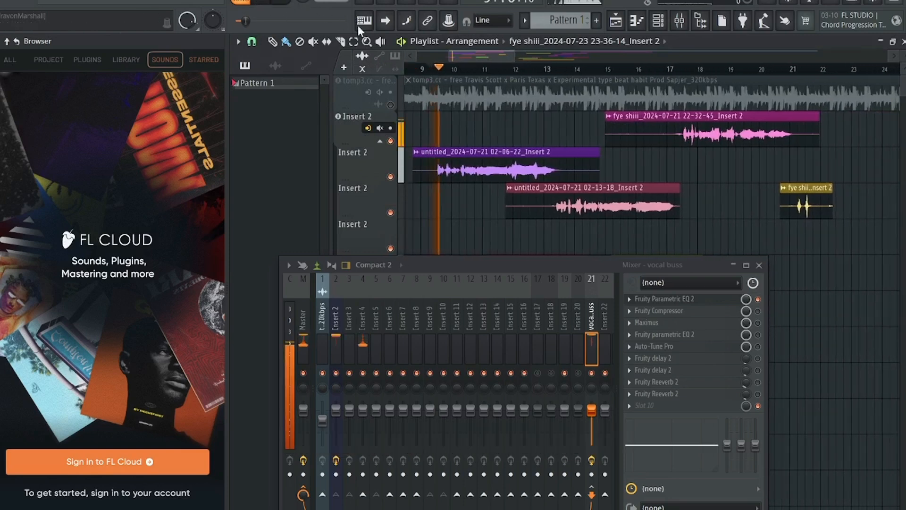
click(663, 300)
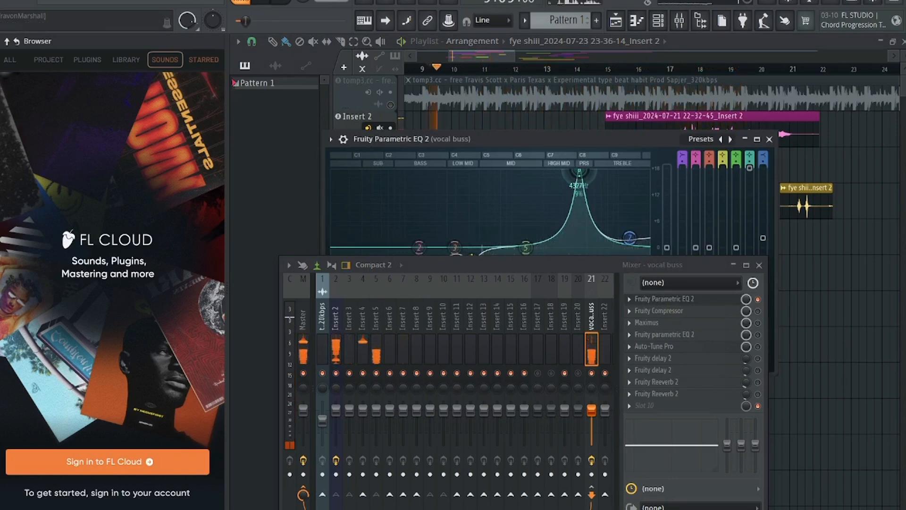
drag(579, 173, 581, 172)
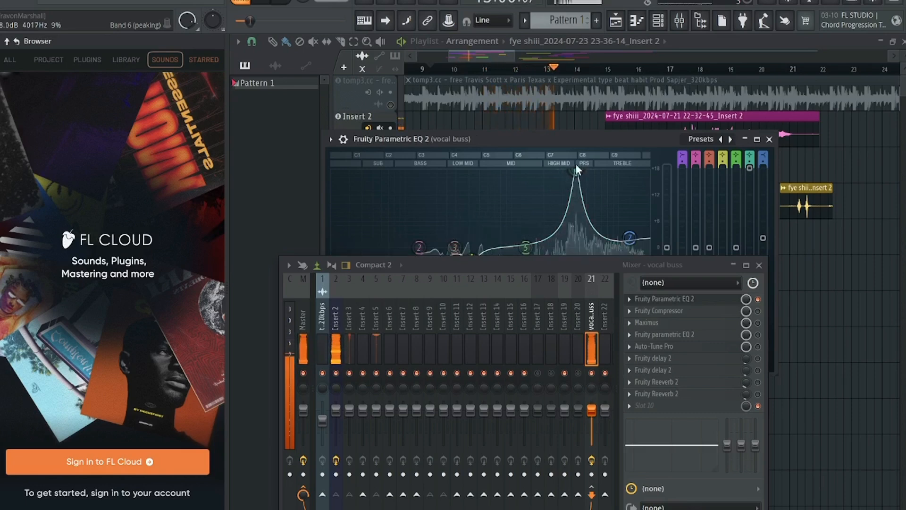
- Reduce band 6 to a gentle boost of about 2 dB at 3,871 Hz, widen it slightly and close the EQ
drag(568, 140, 567, 88)
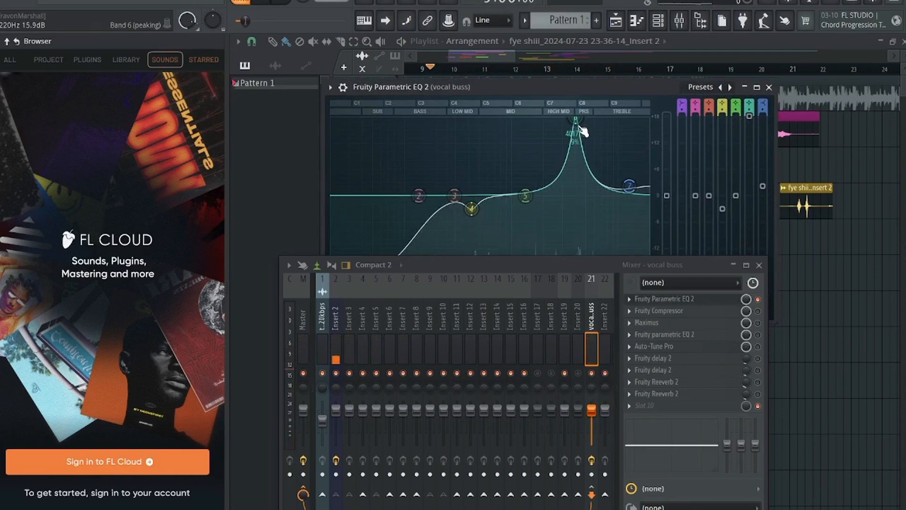
drag(582, 128, 574, 184)
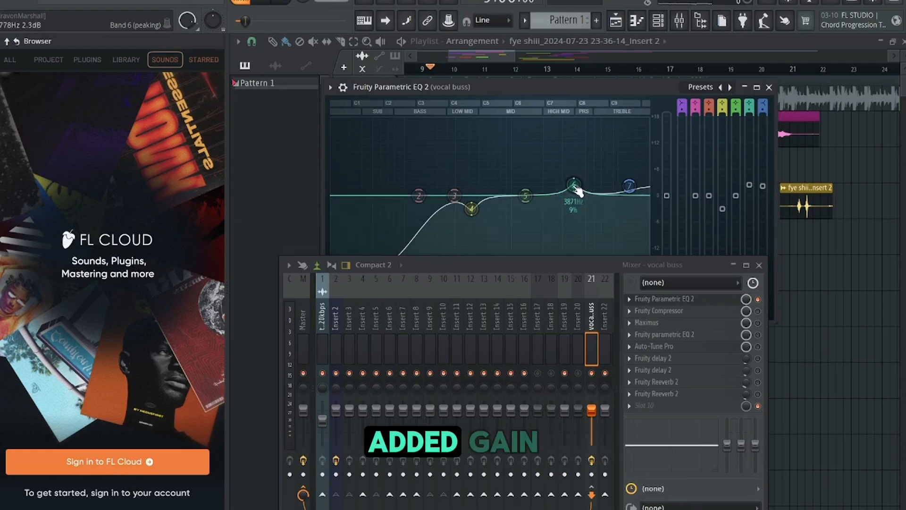
scroll(578, 190, up, 5)
scroll(578, 190, up, 5)
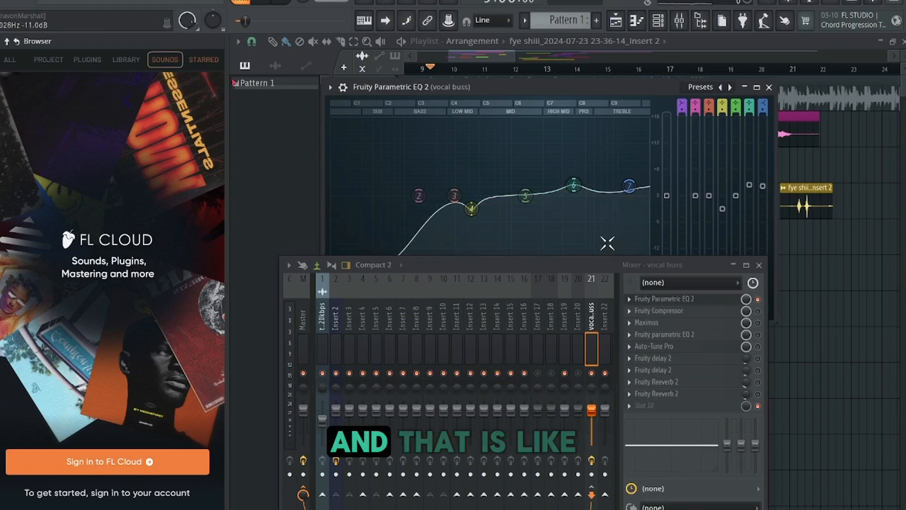
drag(579, 255, 565, 284)
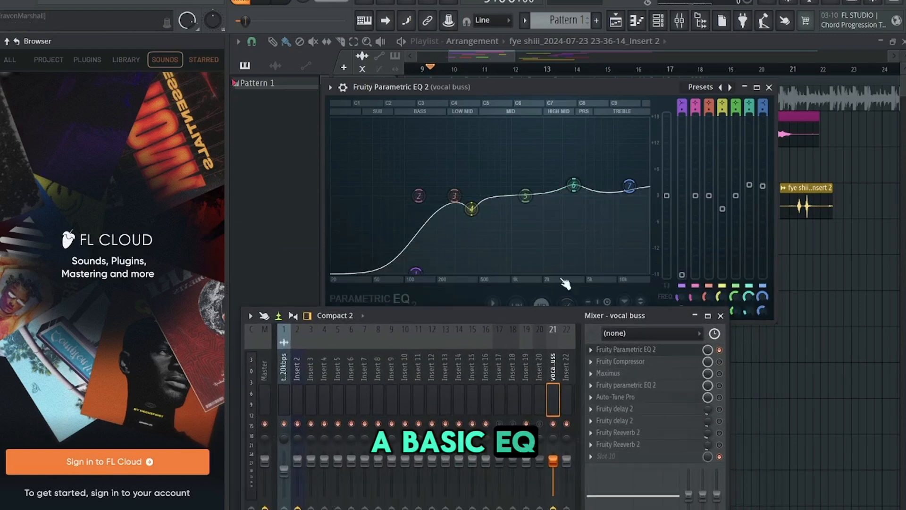
click(769, 87)
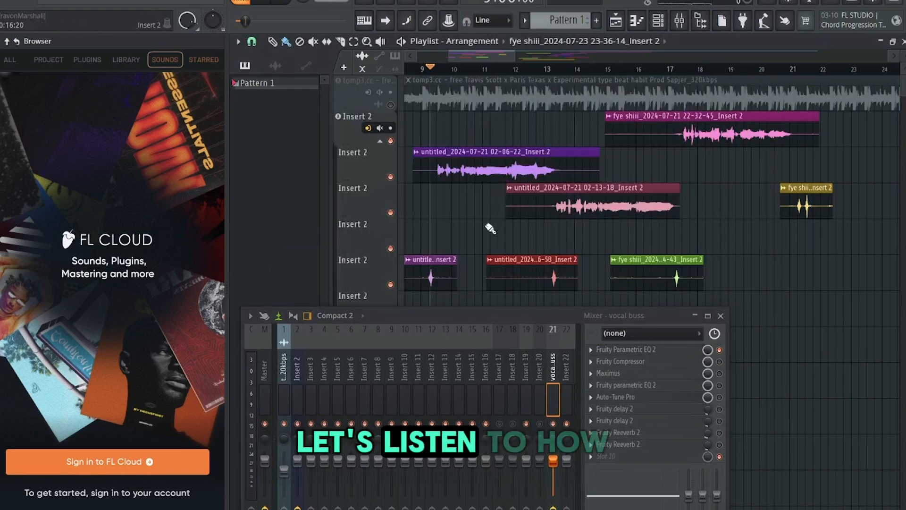
- Play back the equalized vocals from just before bar 9 and return to that point to listen again
drag(473, 56, 472, 58)
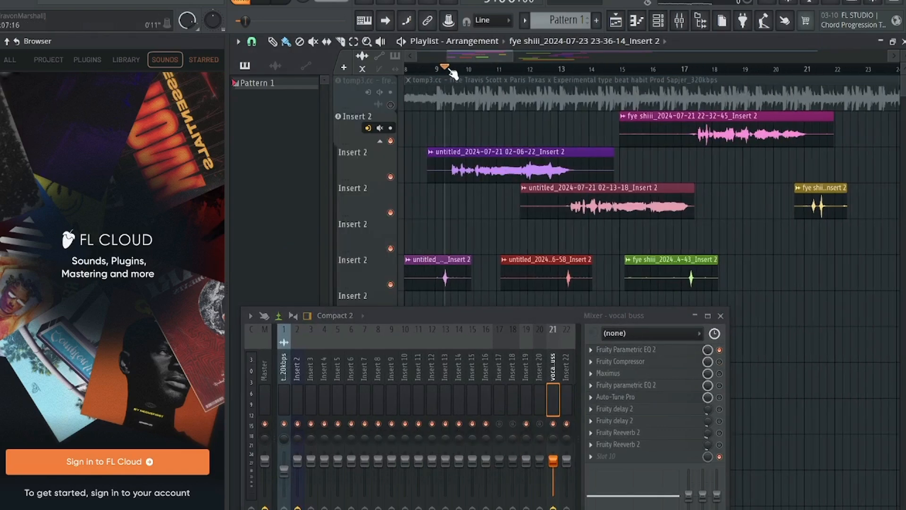
click(428, 69)
key(space)
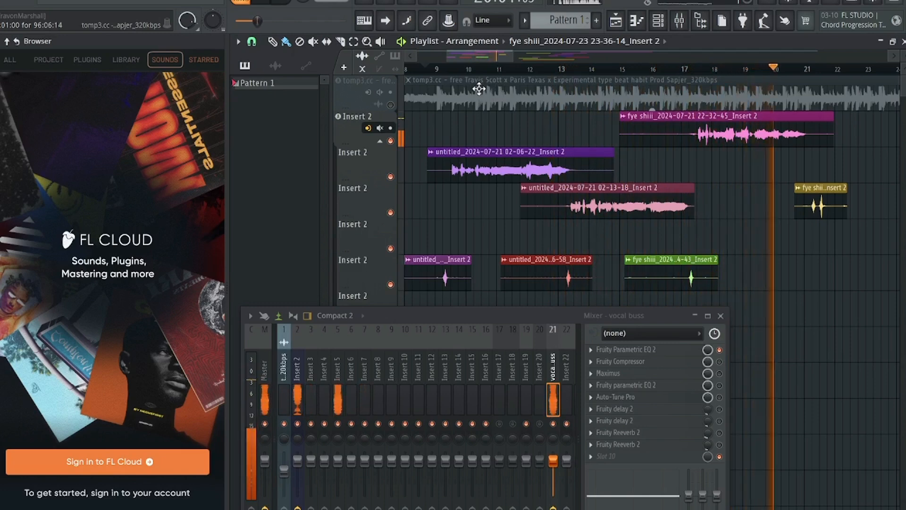
click(426, 67)
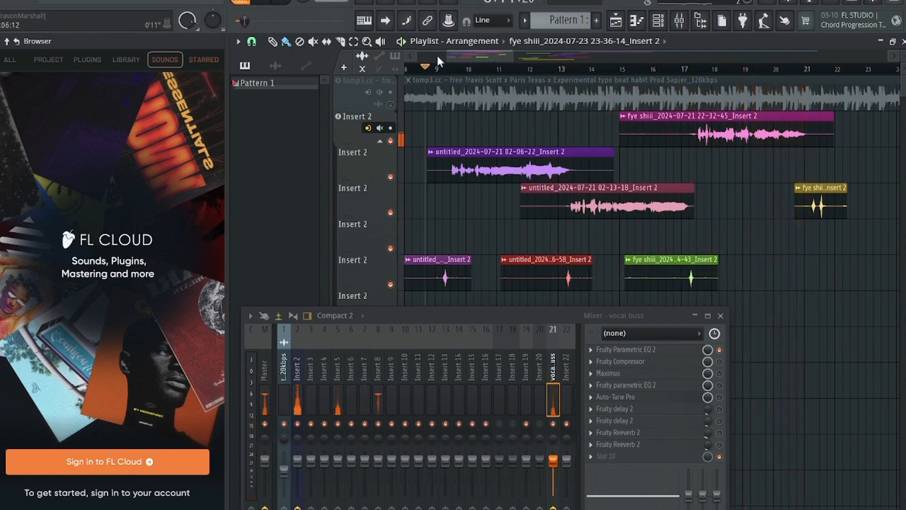
- Review the finished EQ curve of the first Fruity Parametric EQ 2 on the vocal bus and close it again
click(438, 57)
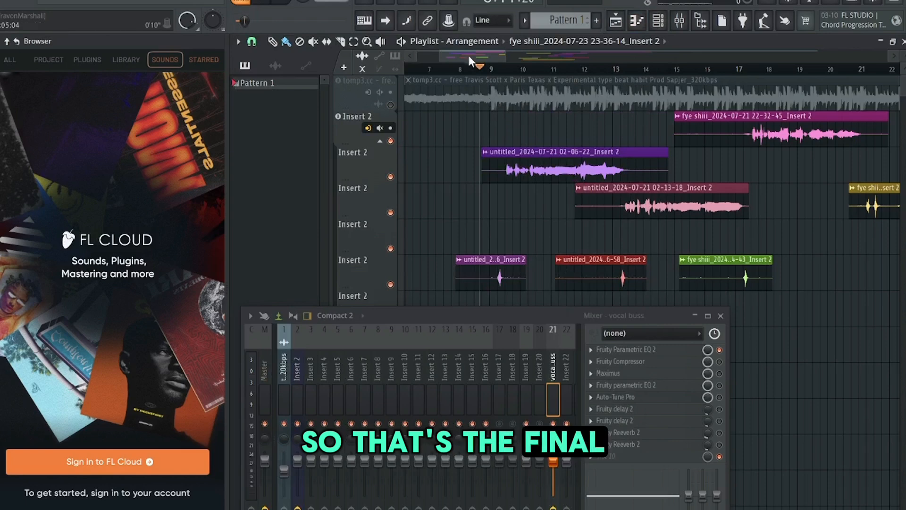
click(627, 349)
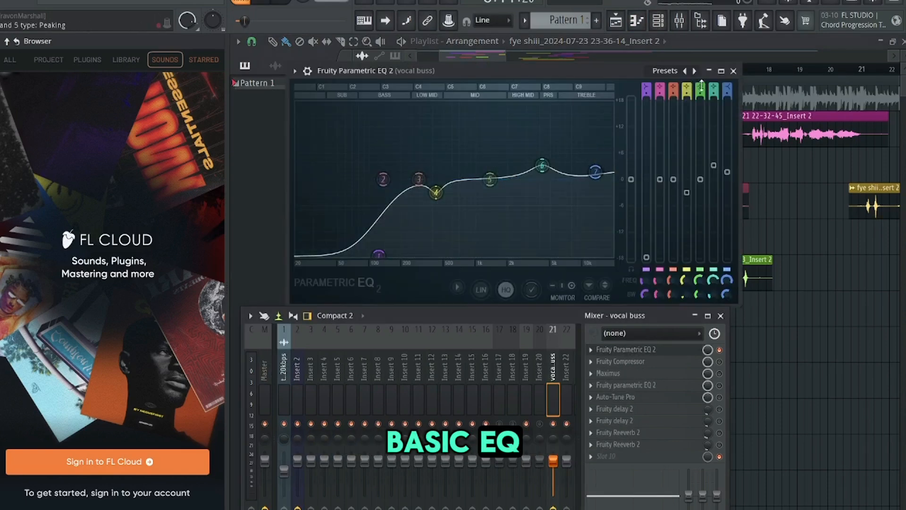
click(733, 71)
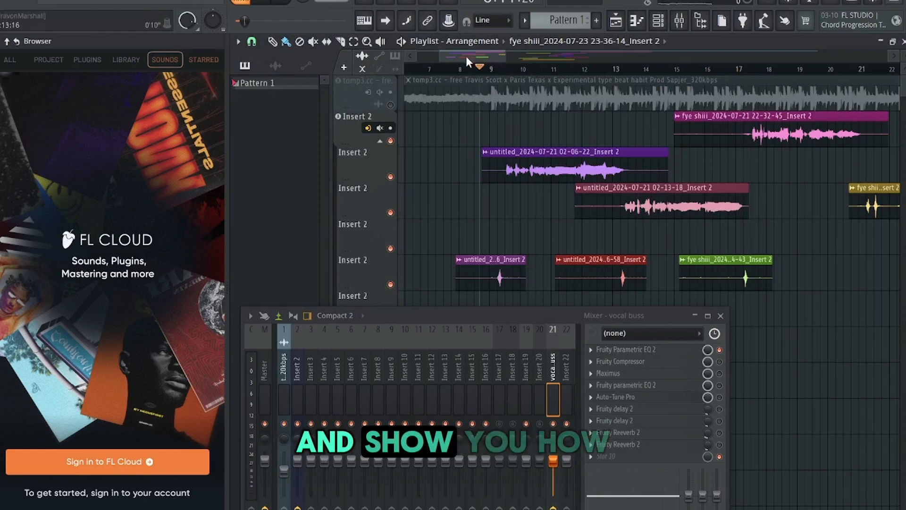
- Unmute the beat track in the playlist and play the equalized vocals together with it from just before bar 9
scroll(462, 55, right, 1)
click(391, 105)
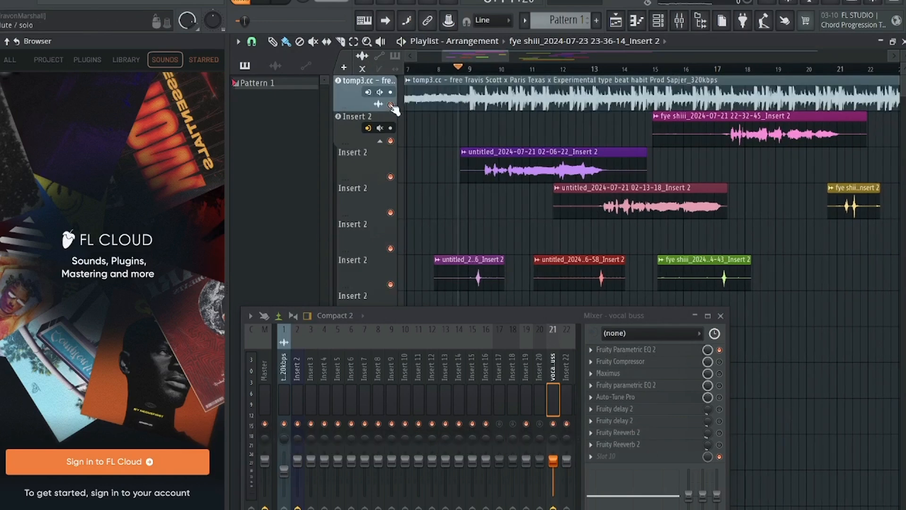
key(space)
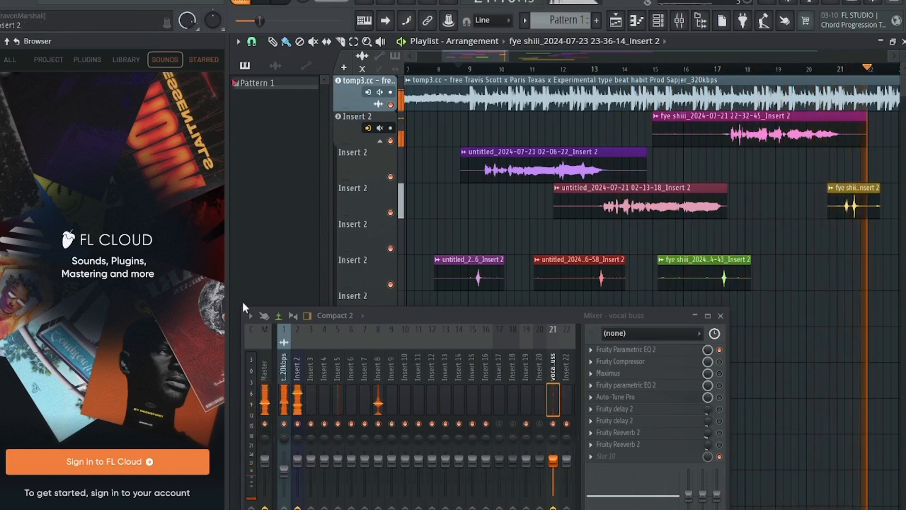
key(space)
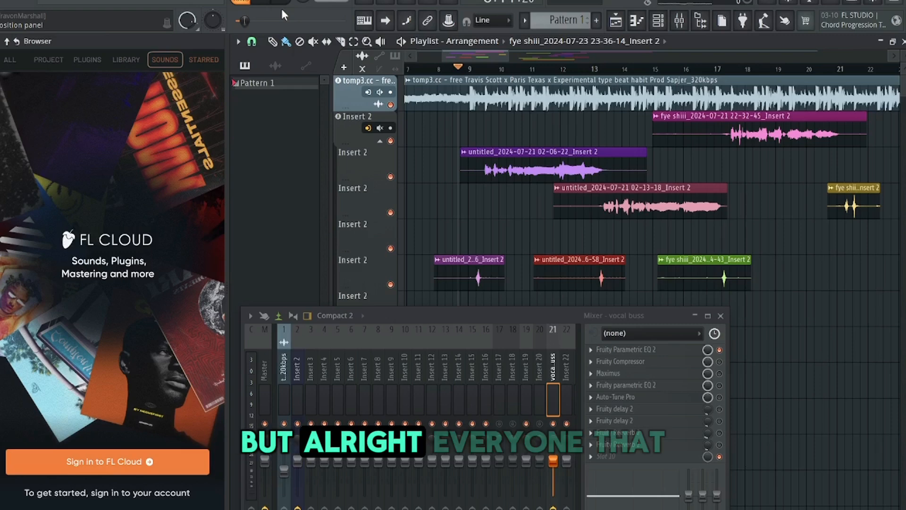